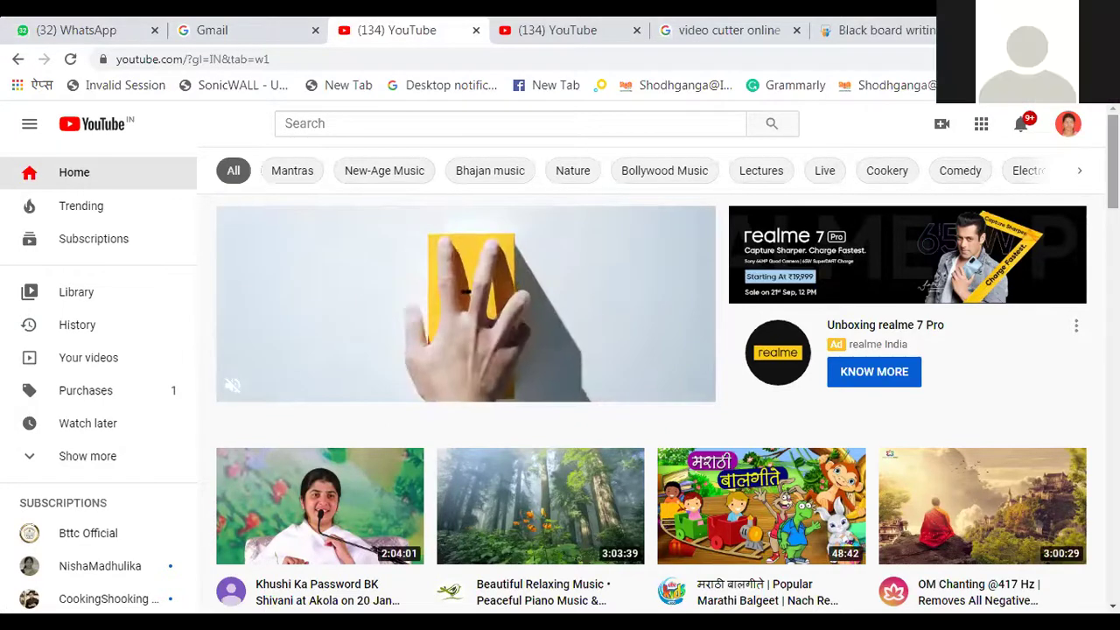
Step: Go to your own YouTube channel page and start a new video upload
{"action": "left_click", "coordinate": [1069, 124]}
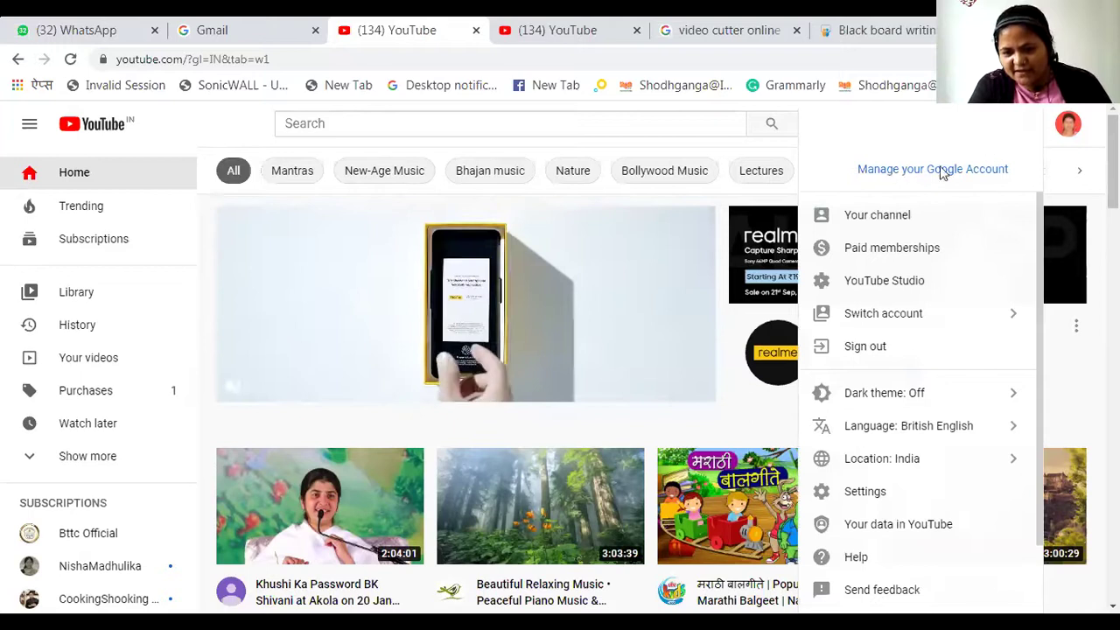
{"action": "left_click", "coordinate": [873, 215]}
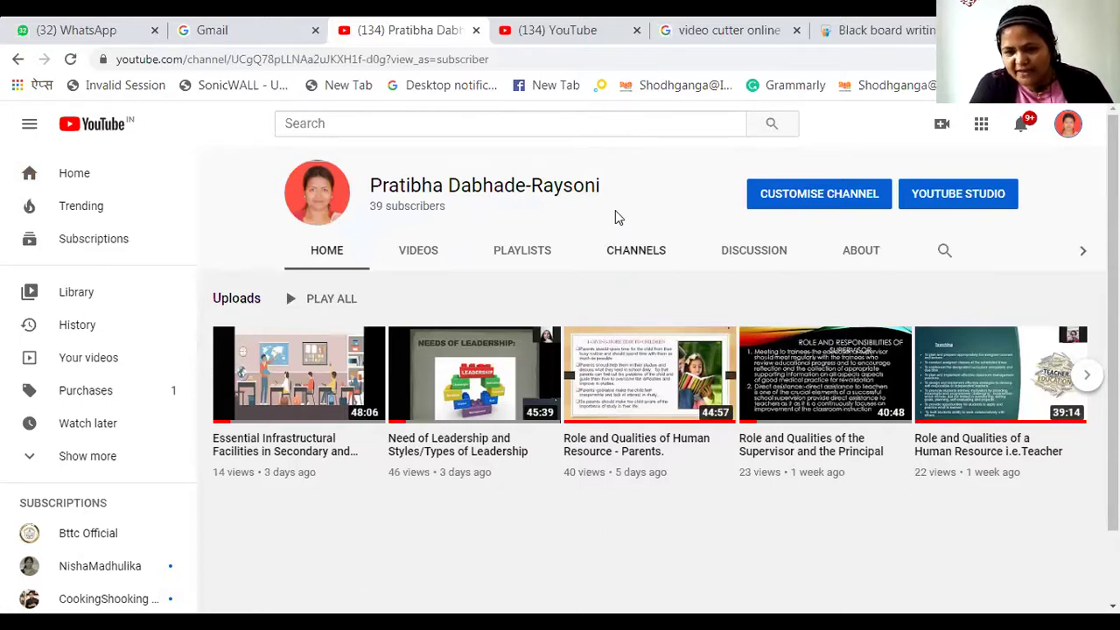
{"action": "left_click", "coordinate": [942, 127]}
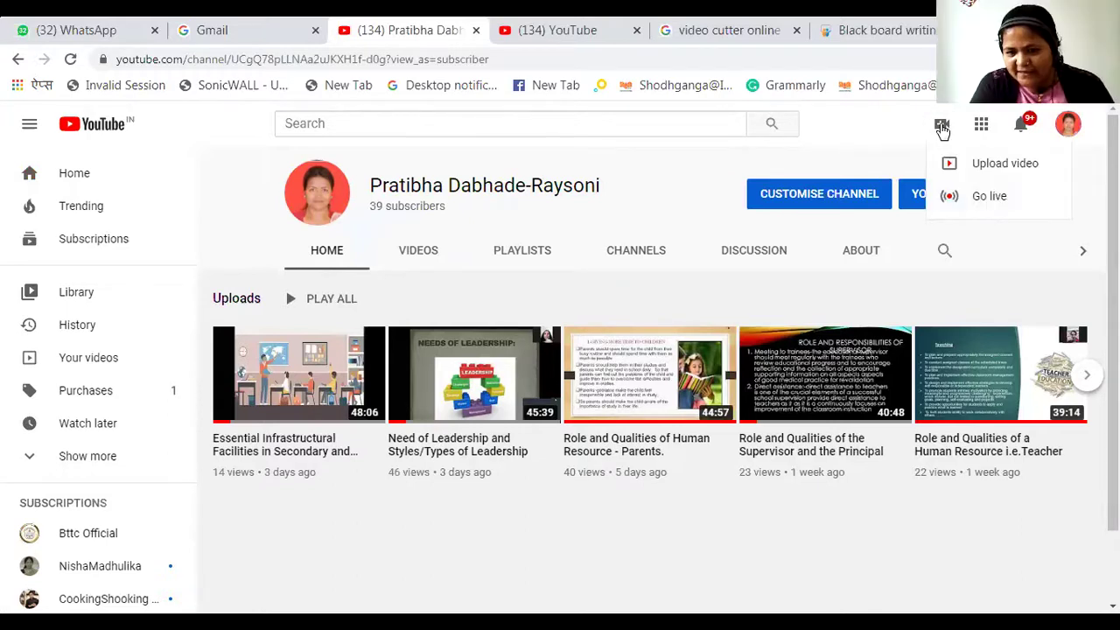
{"action": "left_click", "coordinate": [994, 168]}
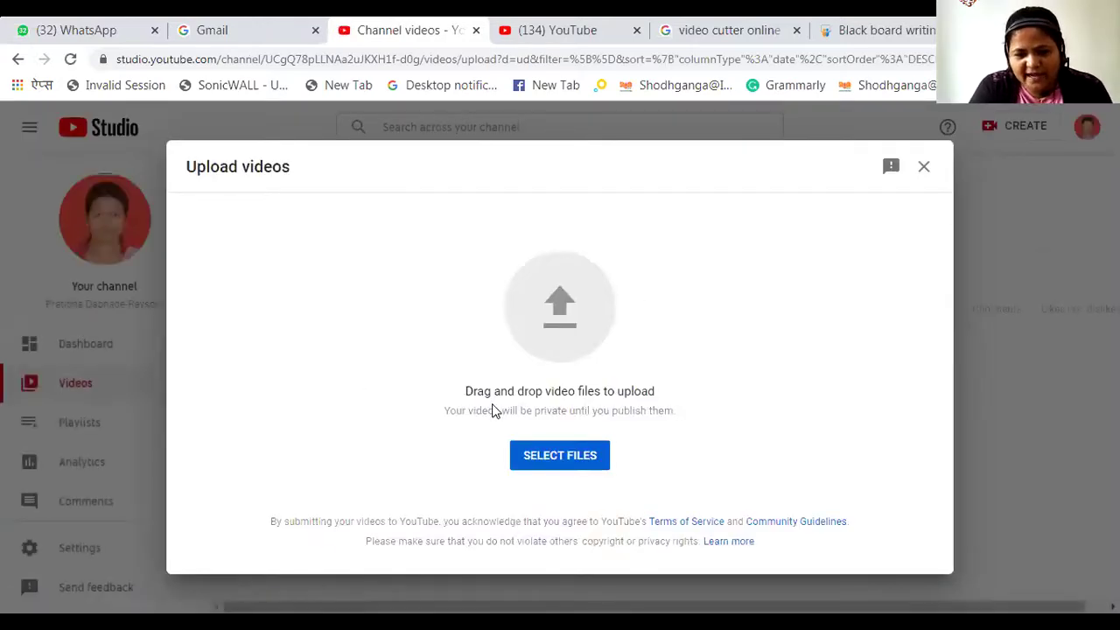
Step: Select the file "zoom_0 (online-video-cutter.com) (3).mp4" from the Zoom meeting folder for upload
{"action": "left_click", "coordinate": [552, 456]}
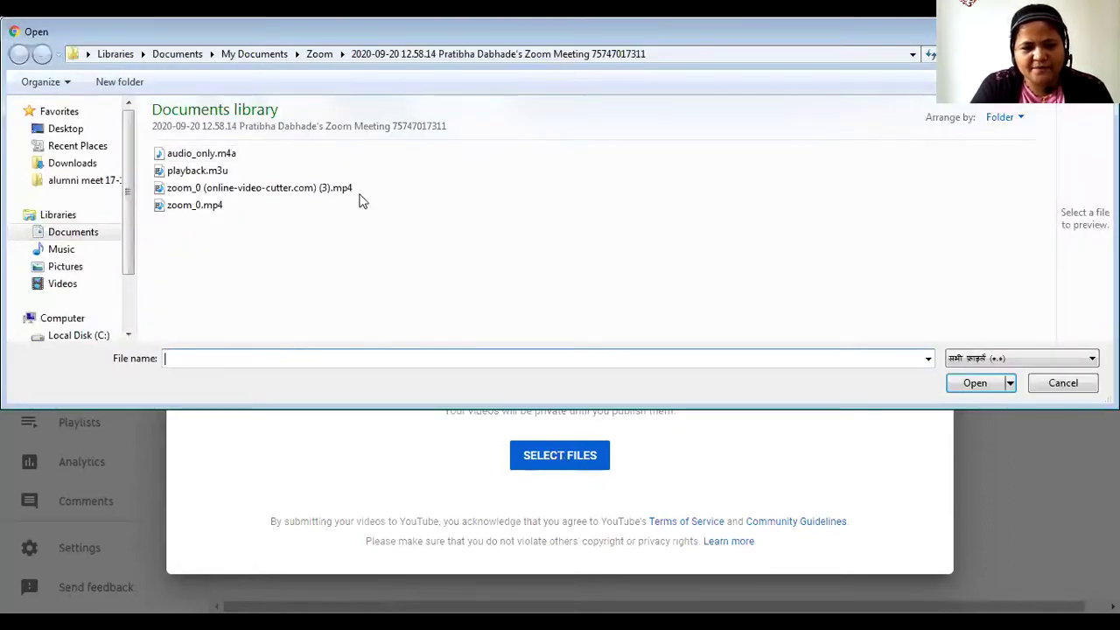
{"action": "left_click", "coordinate": [217, 189]}
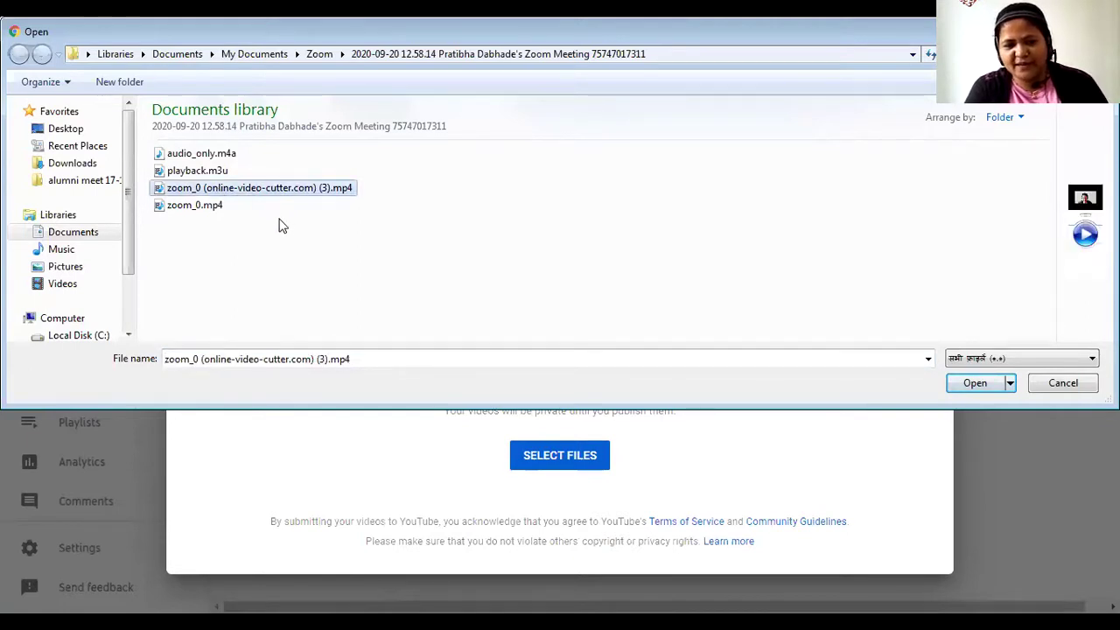
{"action": "left_click", "coordinate": [937, 303]}
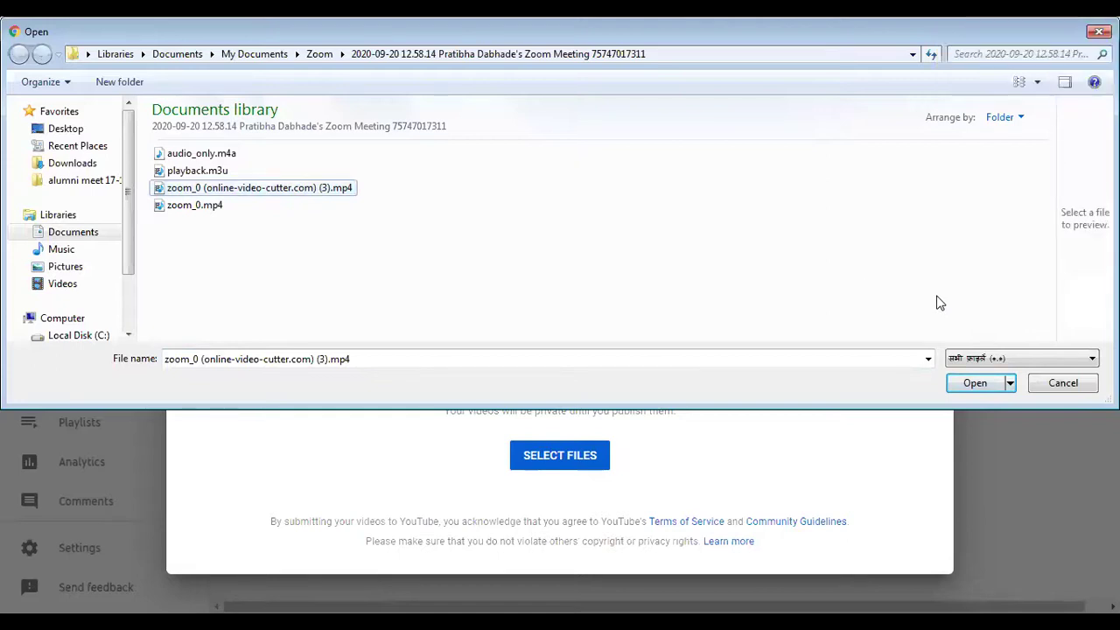
{"action": "left_click", "coordinate": [976, 383]}
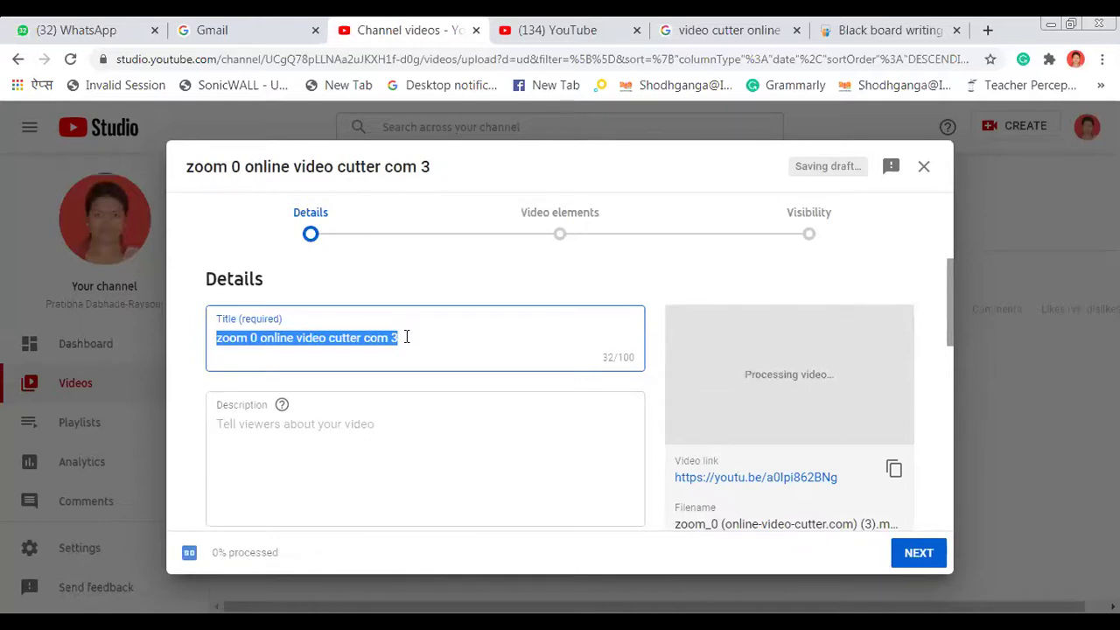
Step: Replace the default video title with "MOTIVATIONAL POEM"
{"action": "key", "text": "BackSpace"}
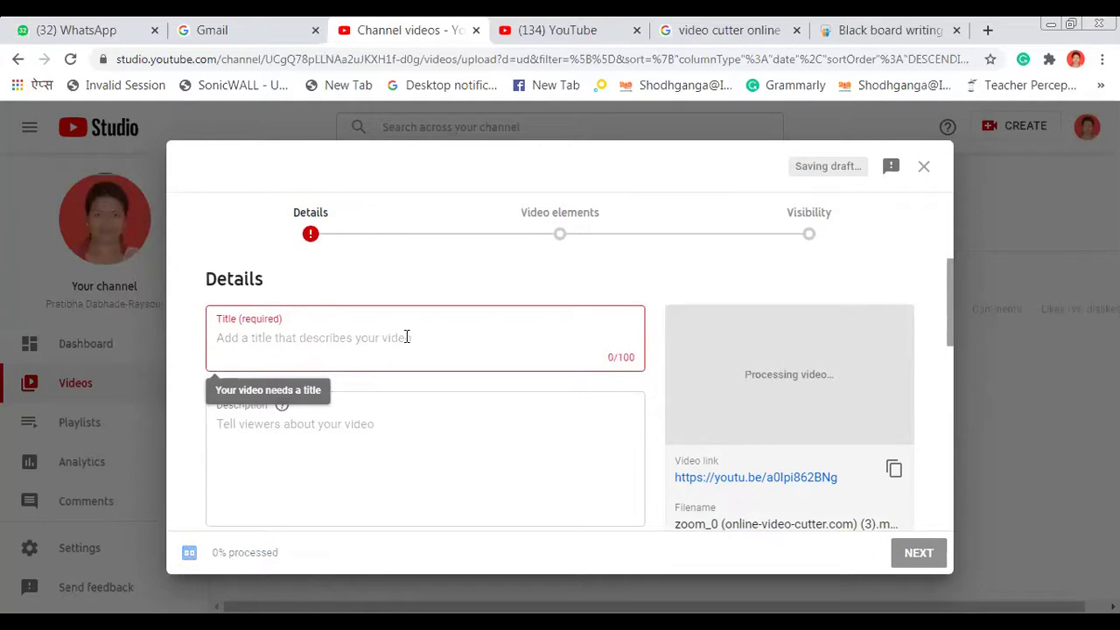
{"action": "type", "text": "MOTIVATIONAL"}
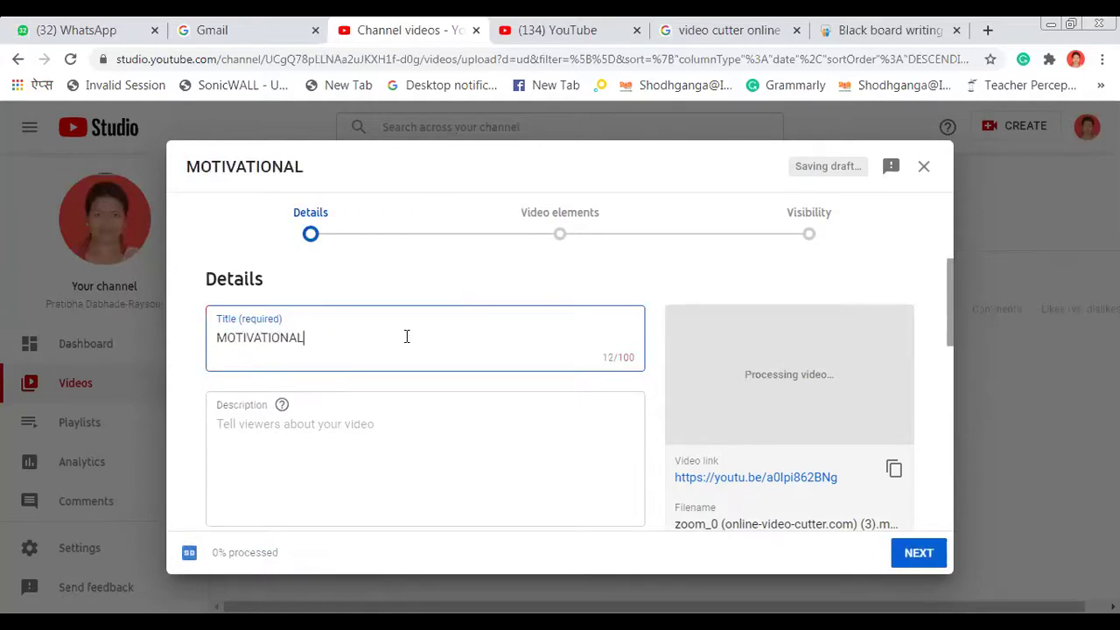
{"action": "type", "text": " POEM"}
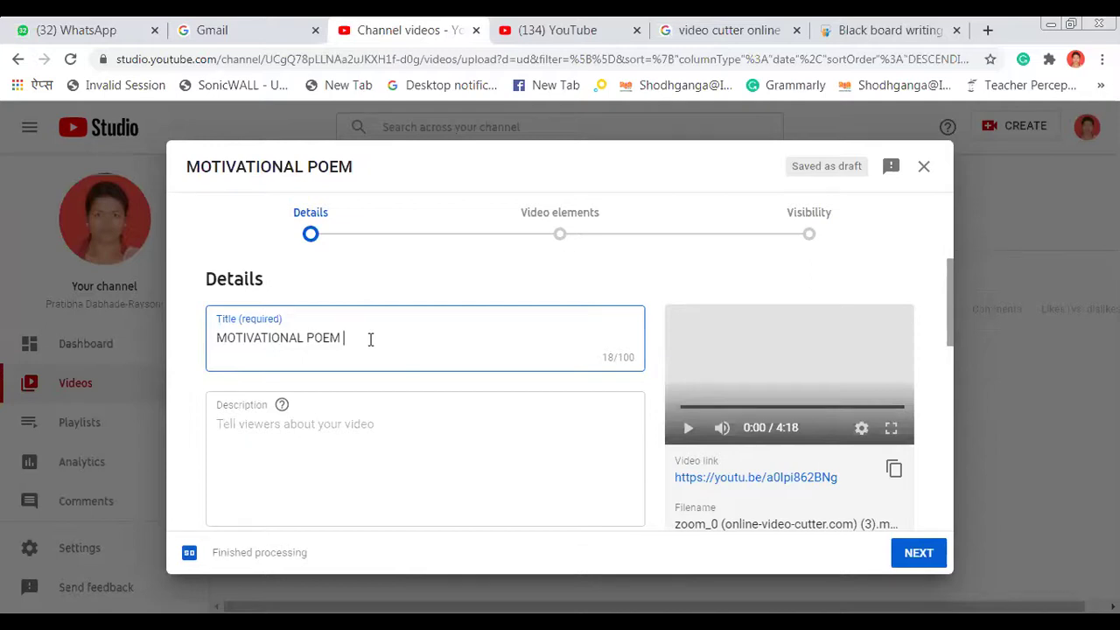
Step: Enter the video description "This video is a motivational video.", accepting the Grammarly correction that adds the article
{"action": "left_click", "coordinate": [230, 423]}
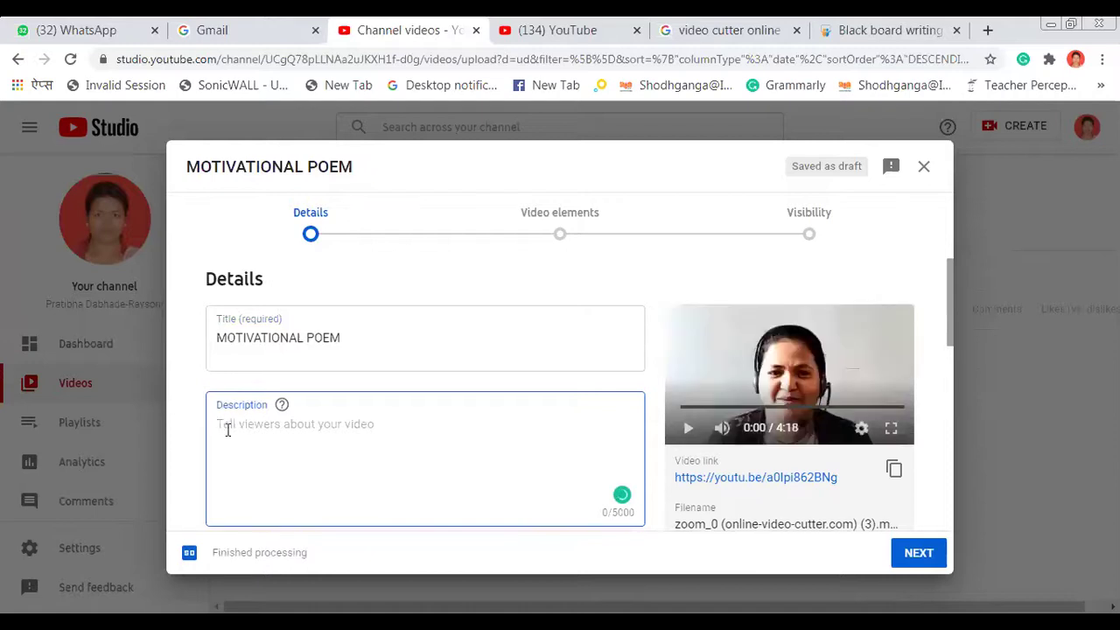
{"action": "type", "text": "Thi"}
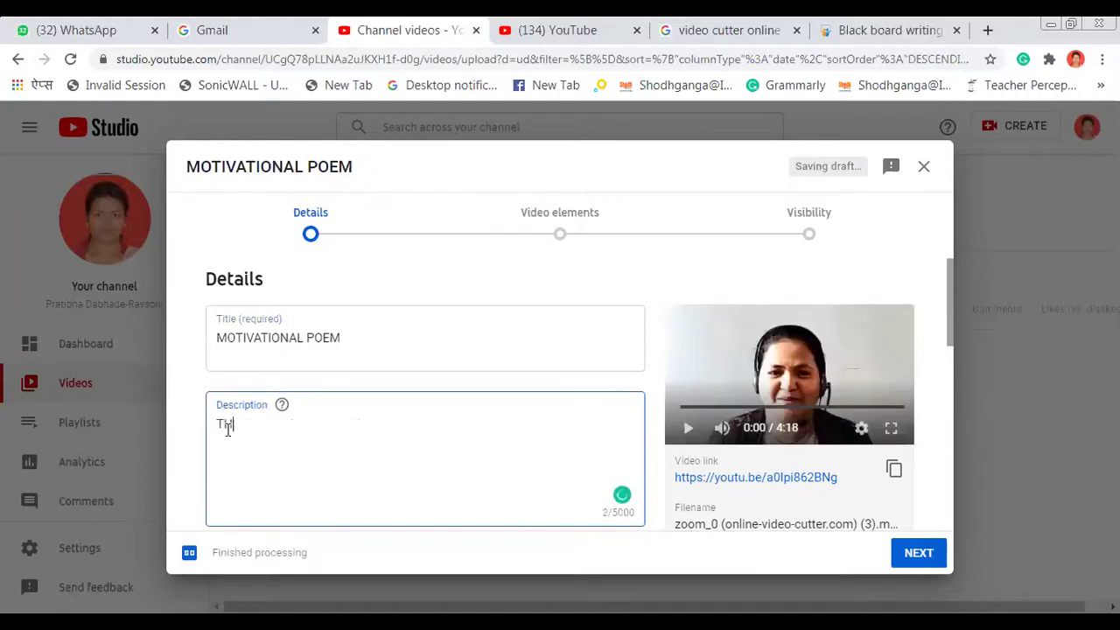
{"action": "key", "text": "BackSpace"}
{"action": "key", "text": "BackSpace"}
{"action": "key", "text": "BackSpace"}
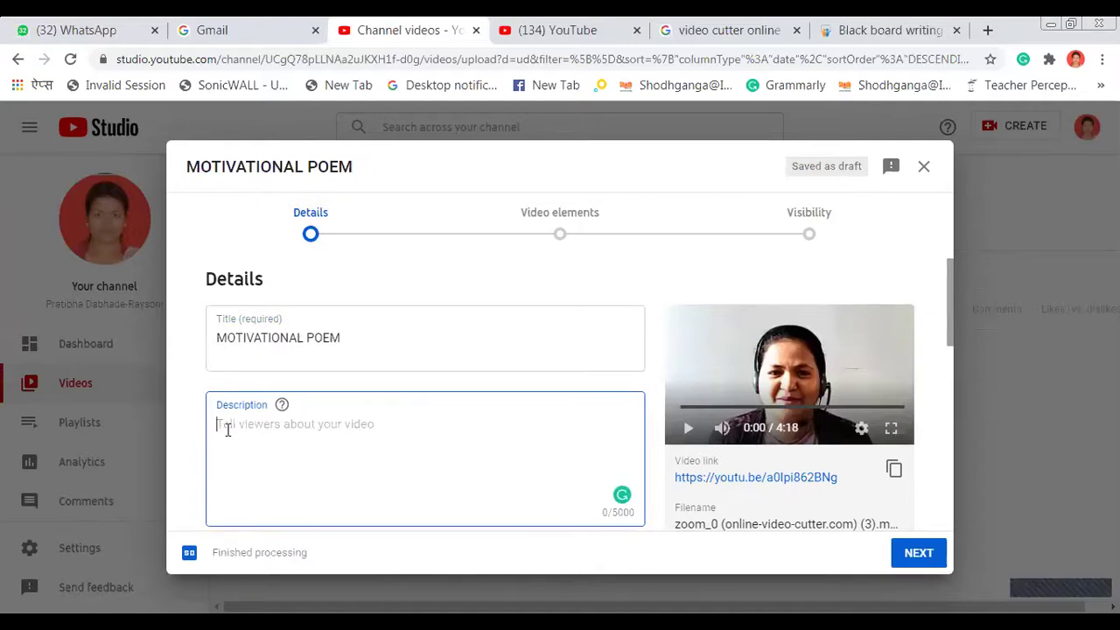
{"action": "type", "text": "t"}
{"action": "key", "text": "BackSpace"}
{"action": "type", "text": "this video is"}
{"action": "left_click", "coordinate": [222, 423]}
{"action": "key", "text": "BackSpace"}
{"action": "type", "text": "This video is "}
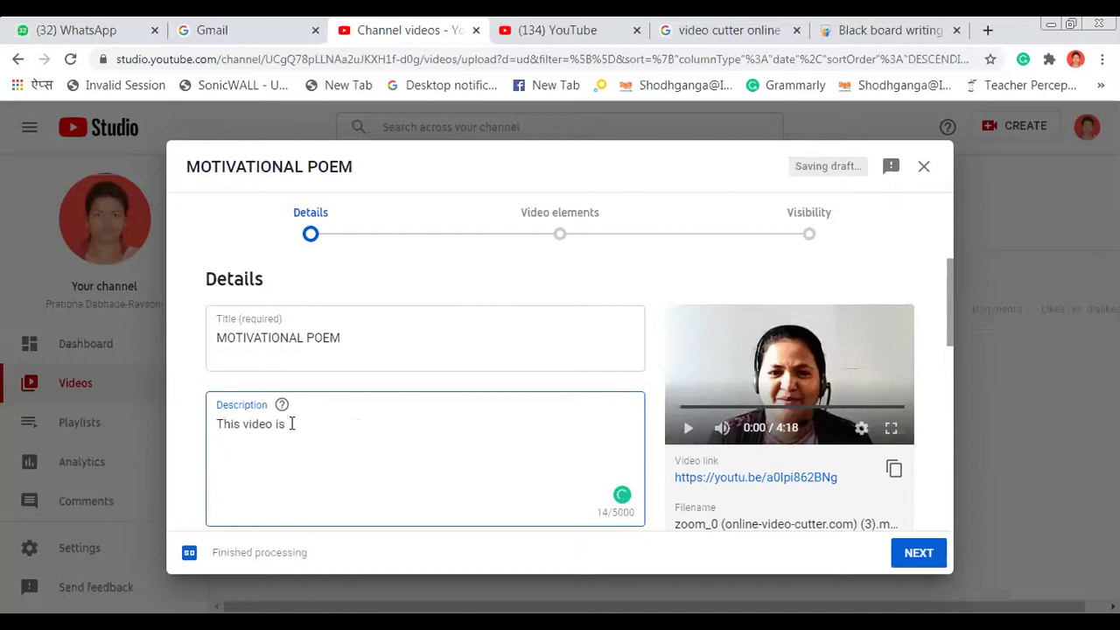
{"action": "type", "text": "motivational video"}
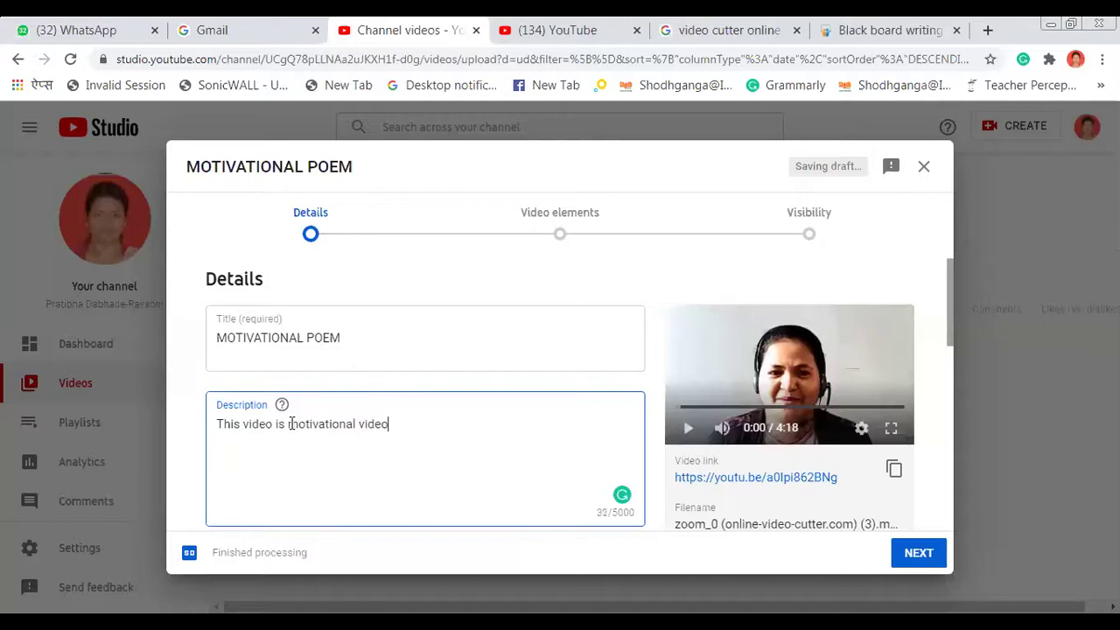
{"action": "type", "text": "."}
{"action": "mouse_move", "coordinate": [322, 425]}
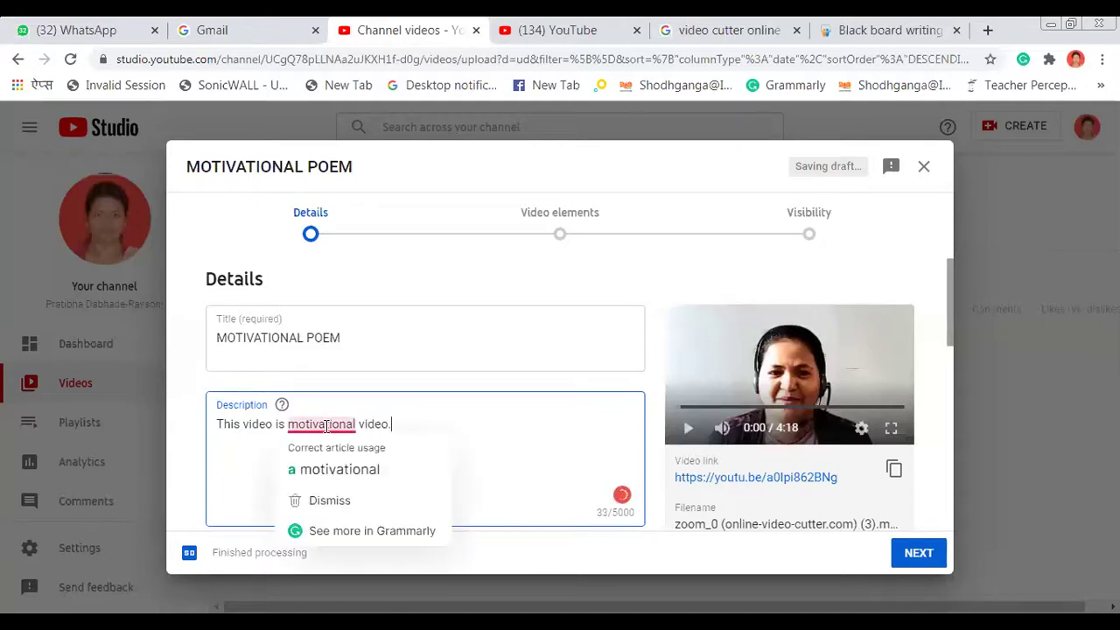
{"action": "left_click", "coordinate": [325, 473]}
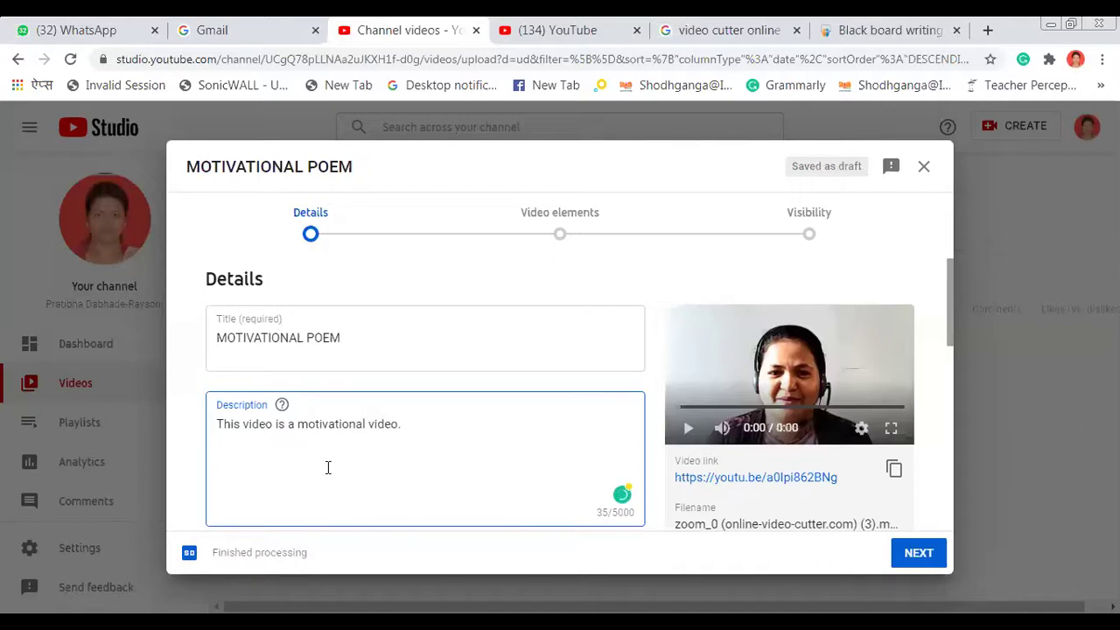
Step: Declare the video as not Made for Kids and proceed from the details to the video elements stage
{"action": "left_click", "coordinate": [913, 560]}
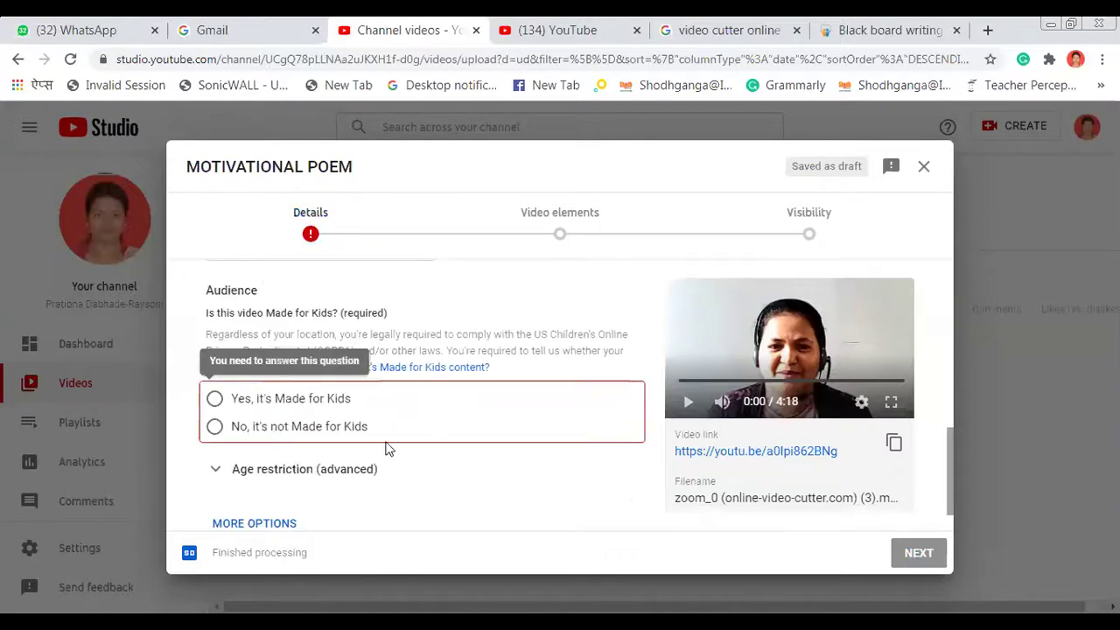
{"action": "left_click", "coordinate": [215, 428]}
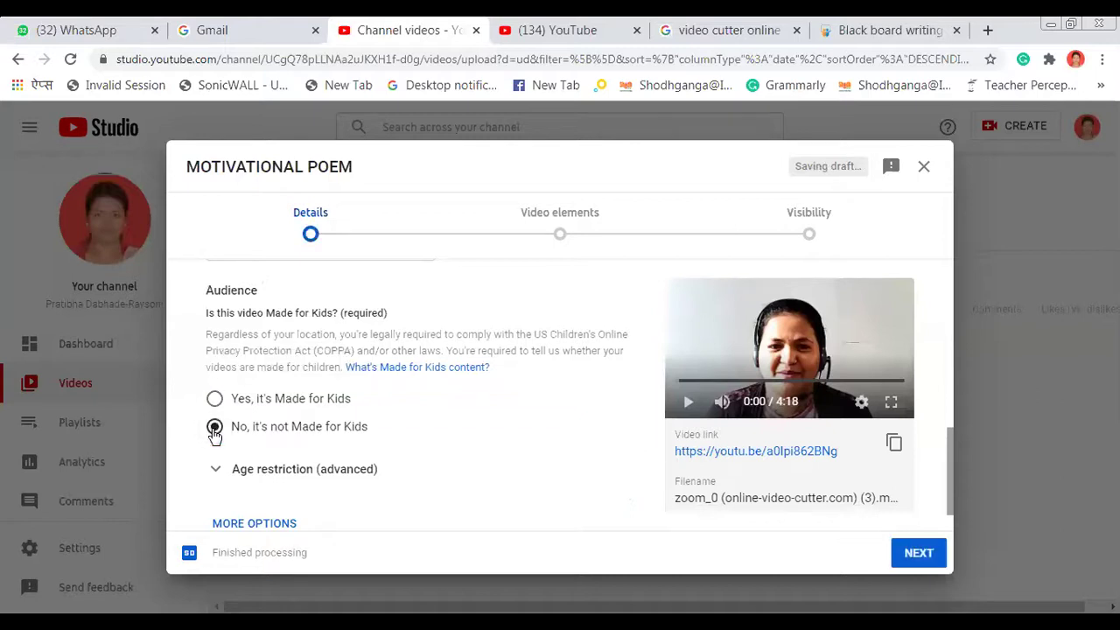
{"action": "left_click", "coordinate": [919, 553]}
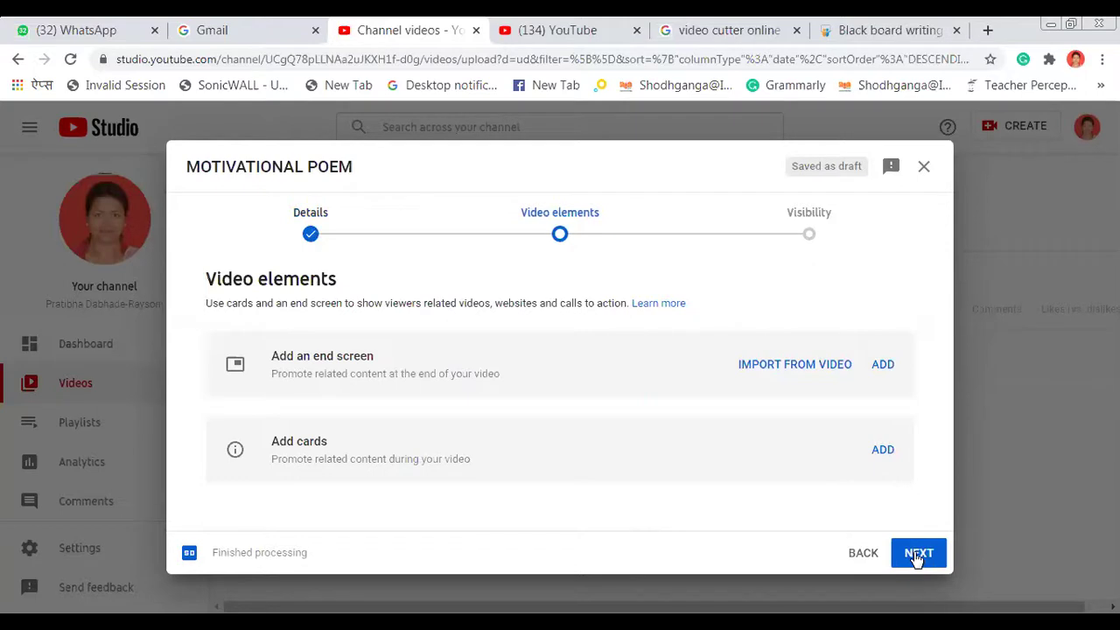
Step: Set the video's visibility to Public without adding an end screen or cards, and publish it
{"action": "left_click", "coordinate": [917, 556]}
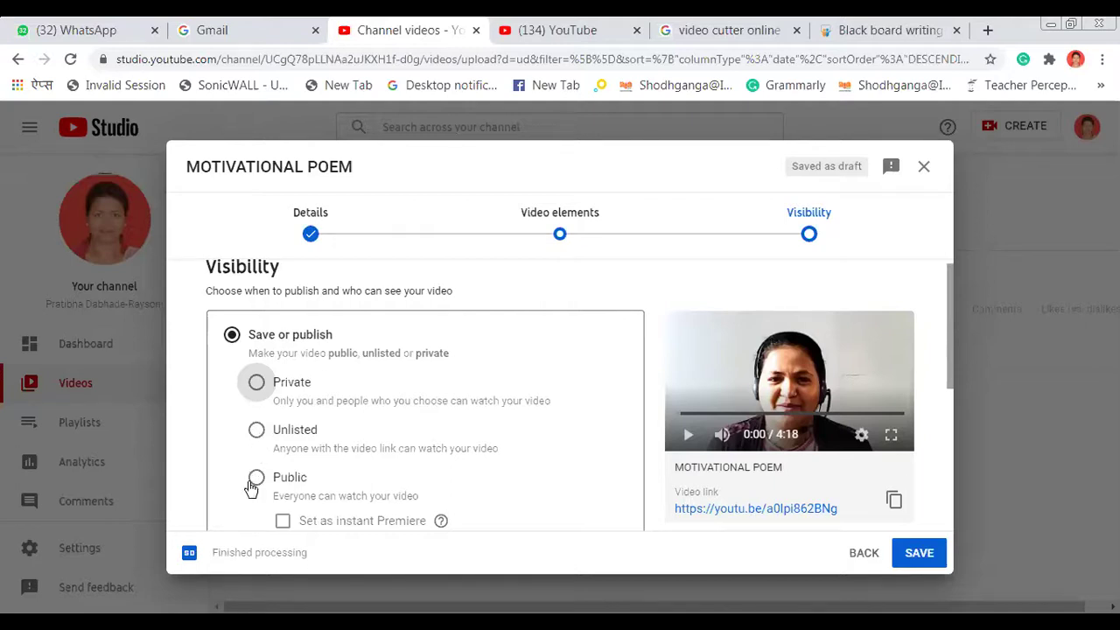
{"action": "left_click", "coordinate": [257, 479]}
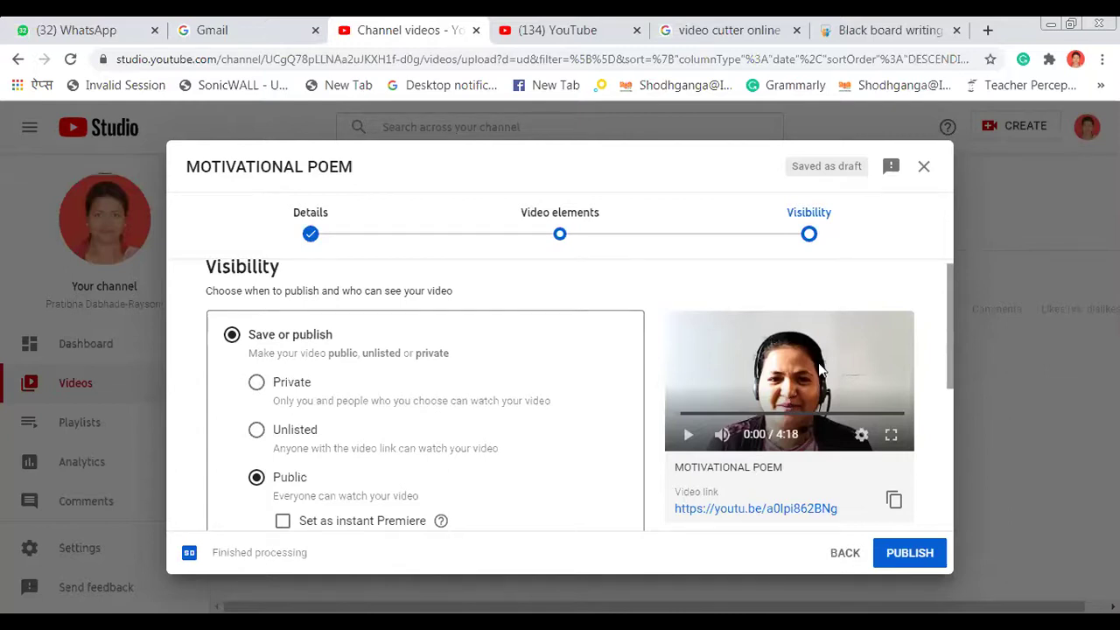
{"action": "left_click", "coordinate": [909, 553]}
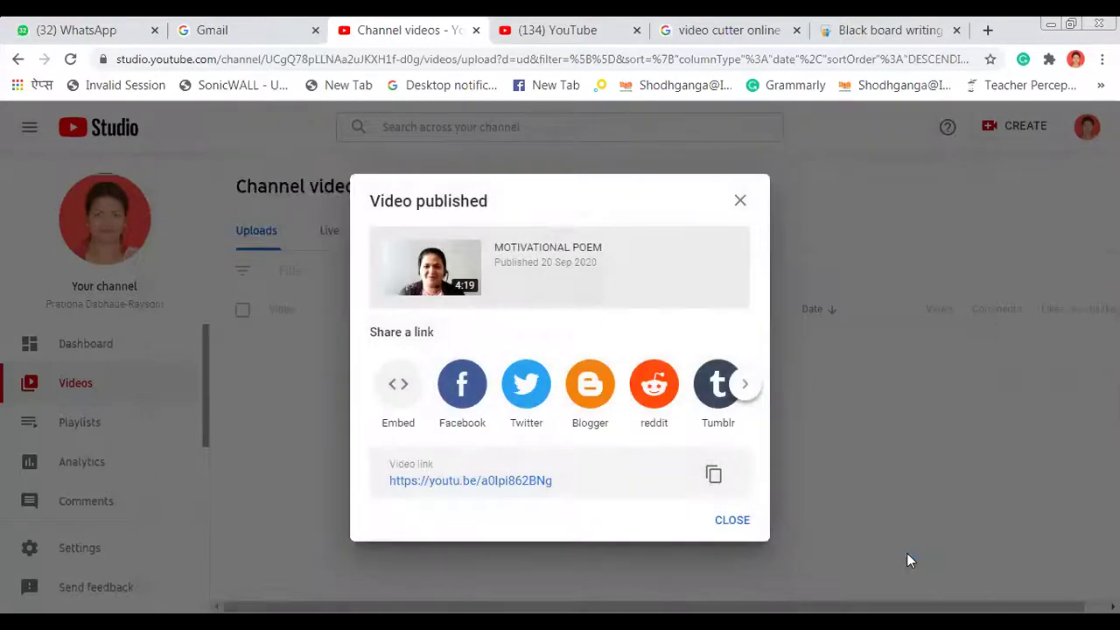
{"action": "left_click", "coordinate": [737, 520]}
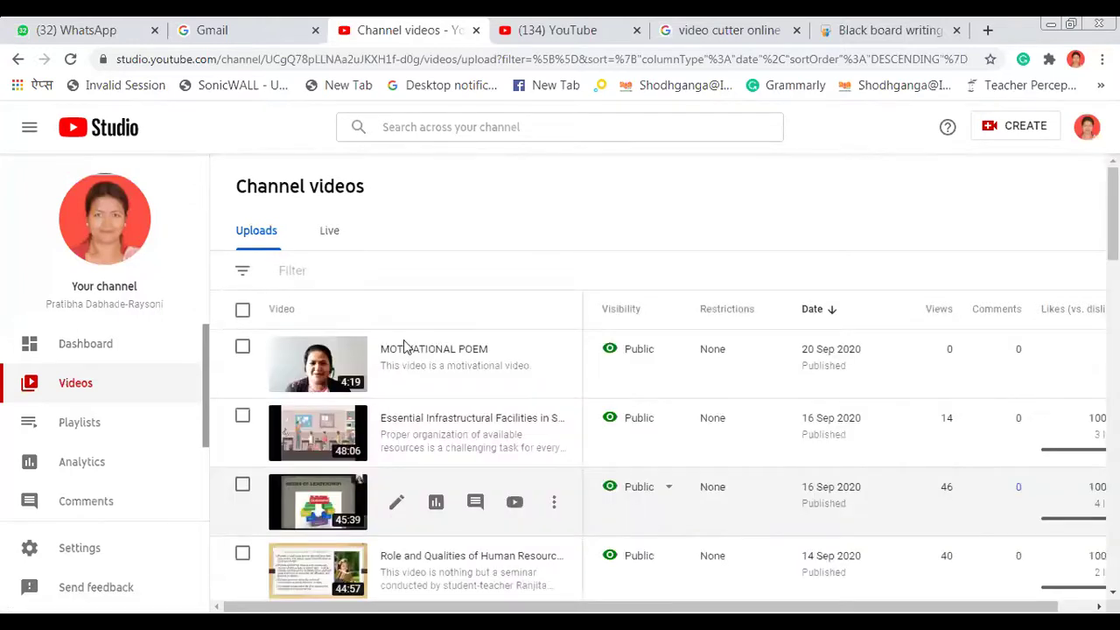
Step: Copy the video link from the MOTIVATIONAL POEM details and send it to the "SY Group No.1 {20-21}" chat in WhatsApp
{"action": "left_click", "coordinate": [312, 365]}
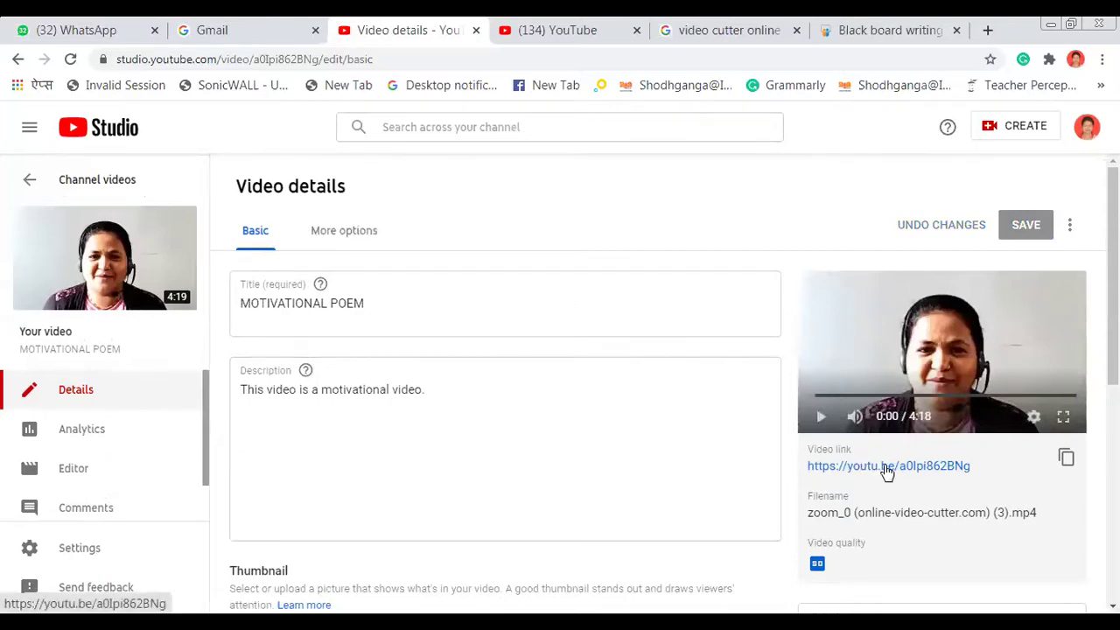
{"action": "left_click", "coordinate": [1065, 459]}
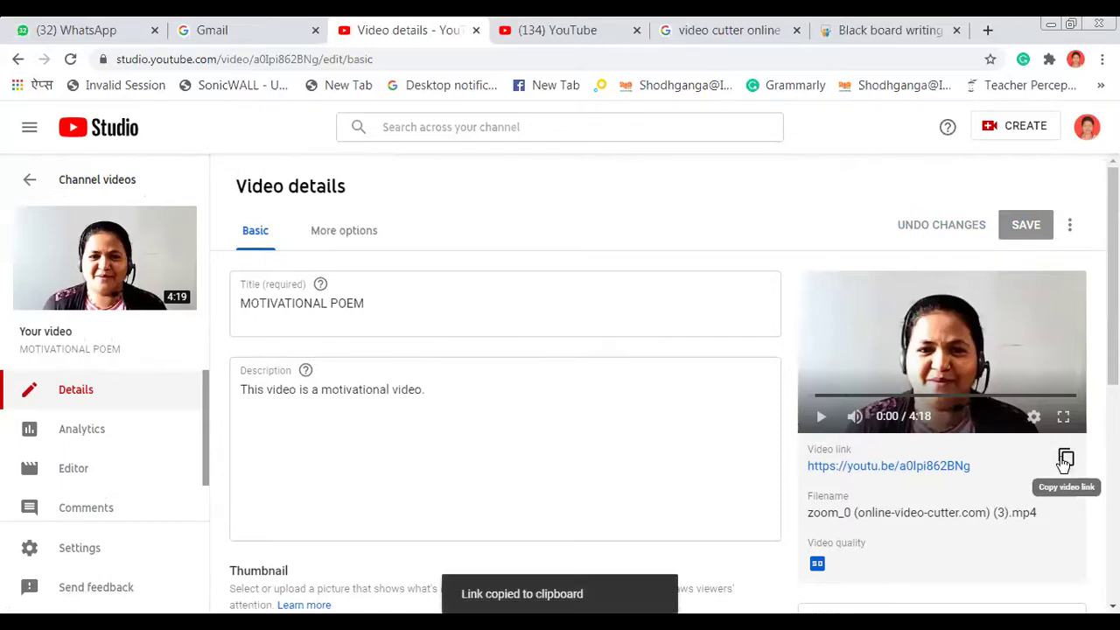
{"action": "left_click", "coordinate": [76, 23]}
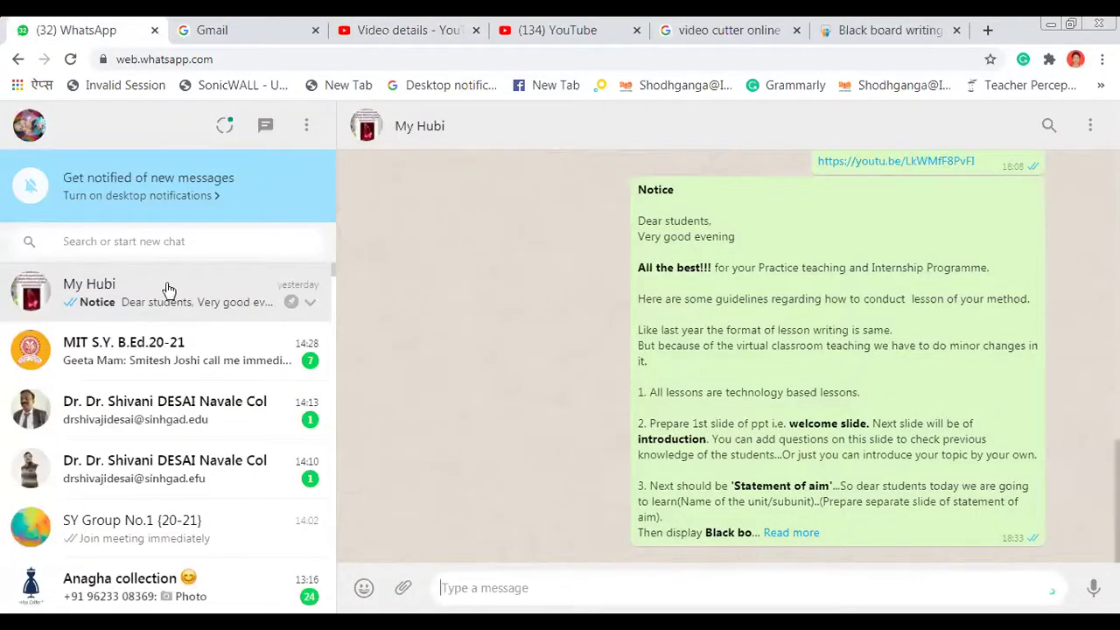
{"action": "left_click", "coordinate": [173, 532]}
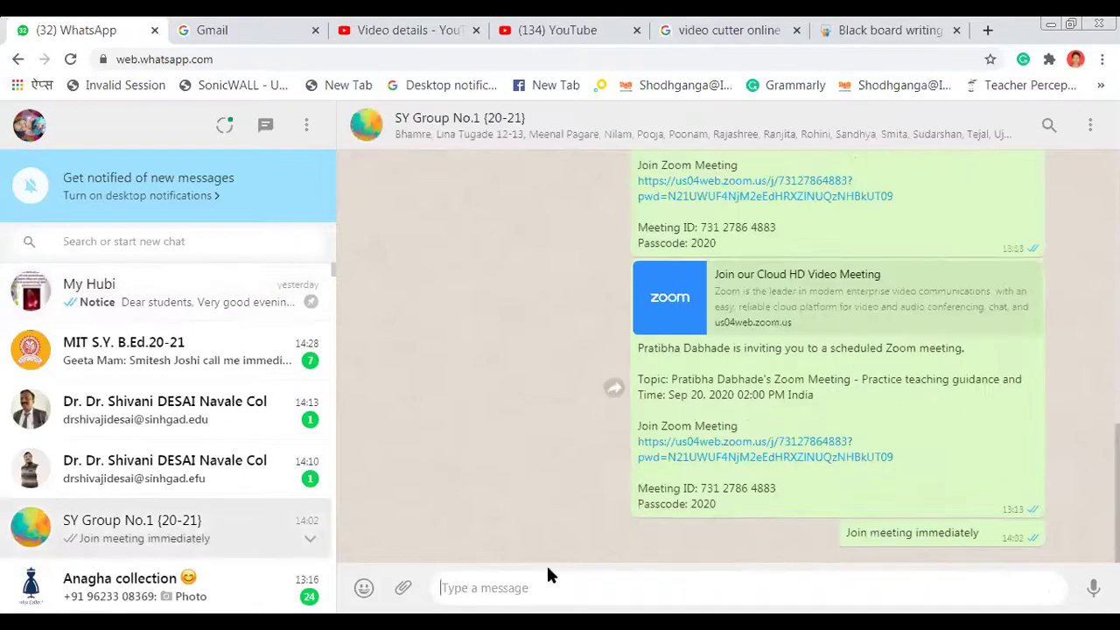
{"action": "key", "text": "ctrl+v"}
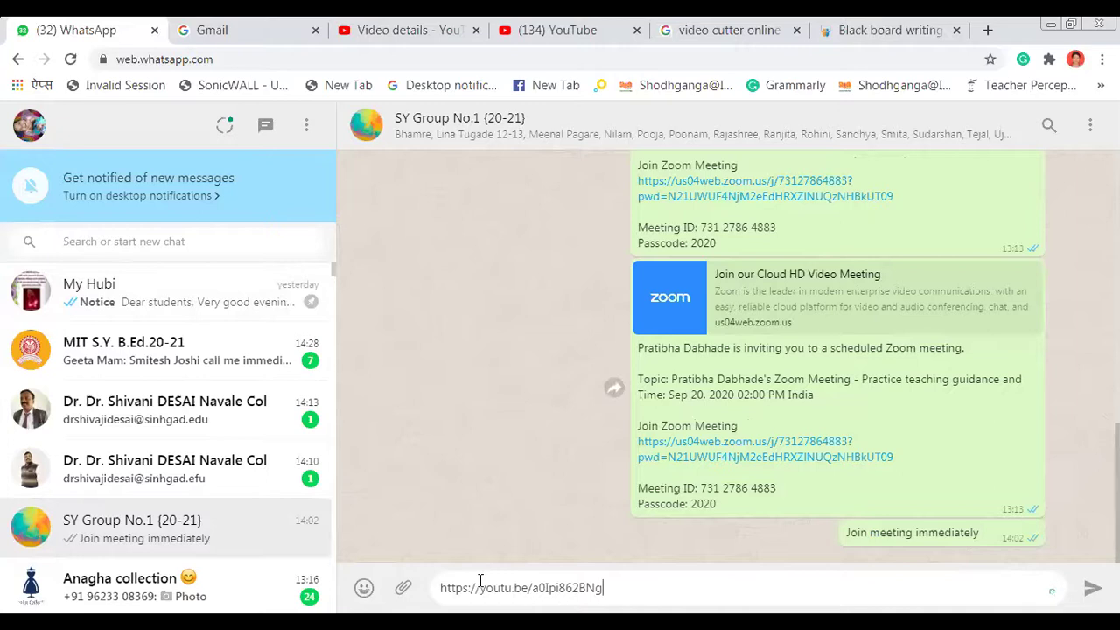
{"action": "key", "text": "Return"}
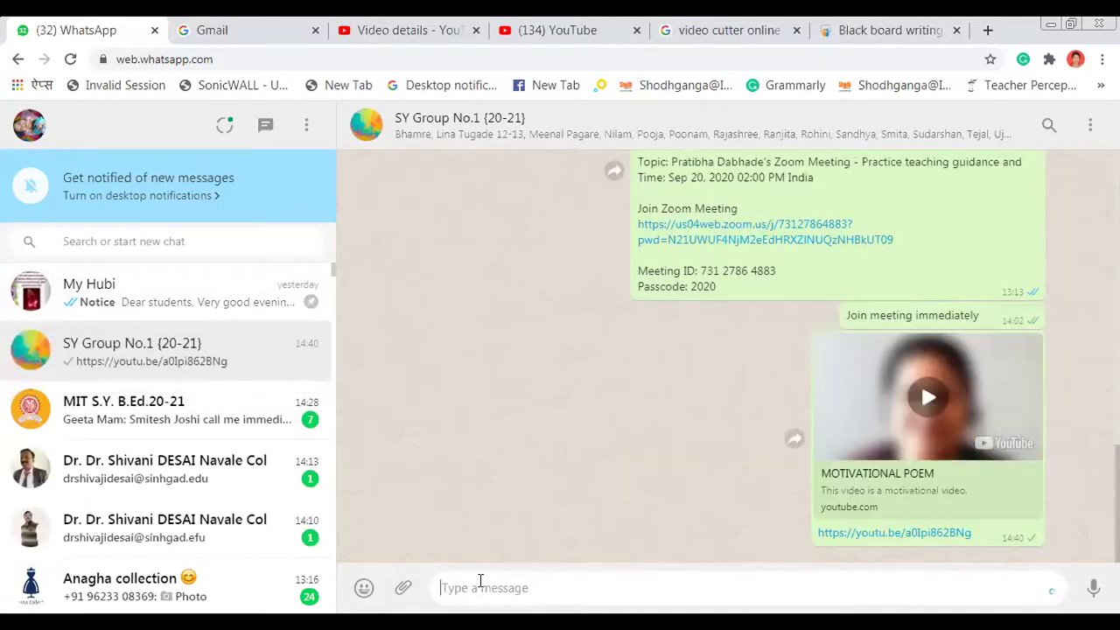